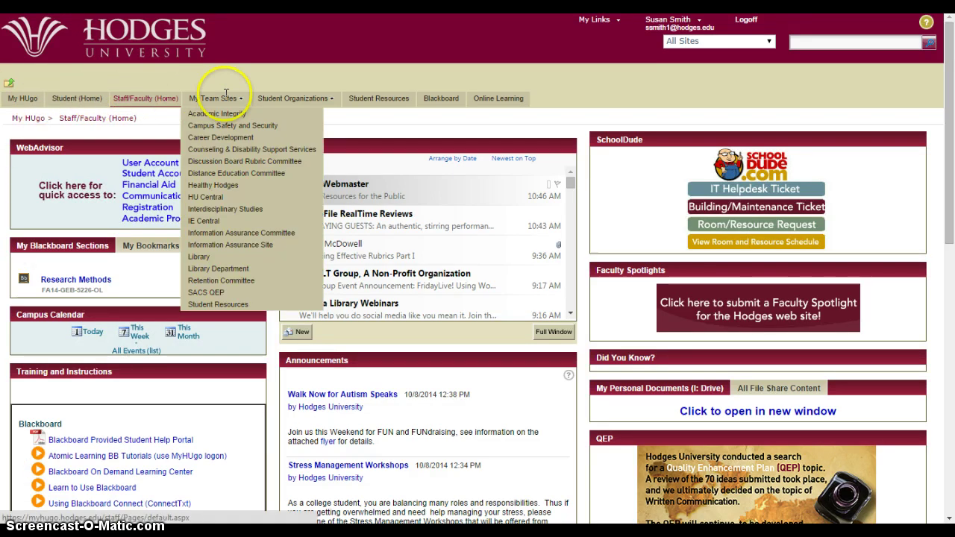
Step: Open the Library site from the My Team Sites list in MyHUgo
mouse_move(217, 99)
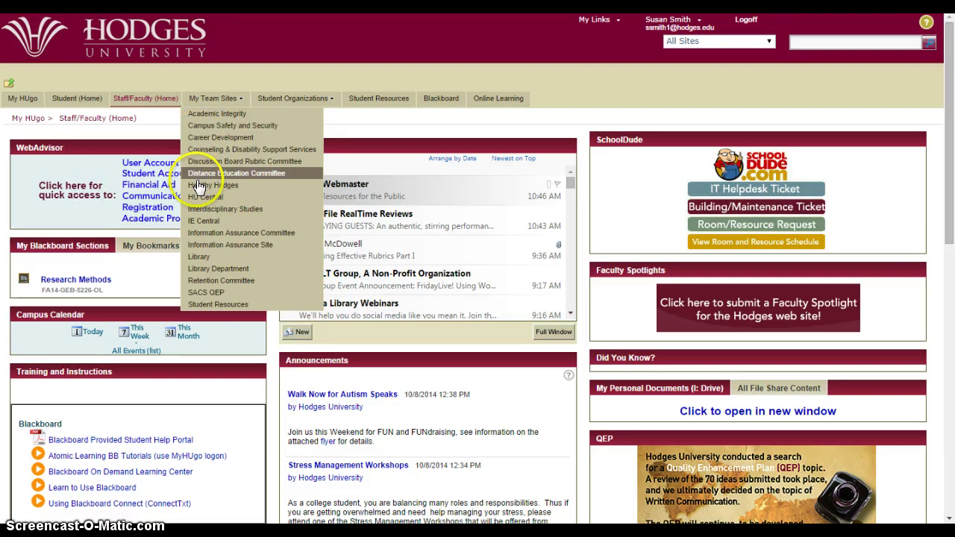
click(214, 261)
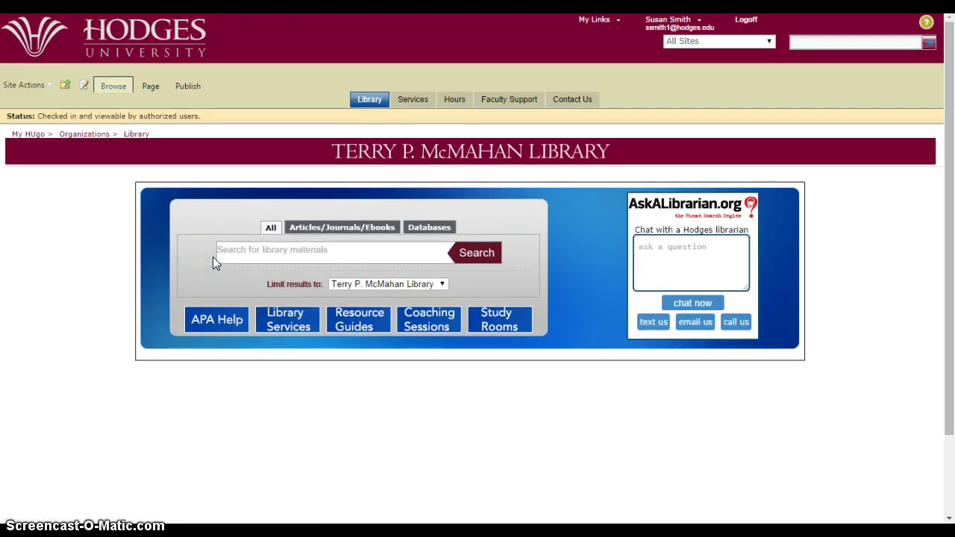
Step: On the Terry P. McMahan Library page, click into the 'Search for library materials' box
click(236, 257)
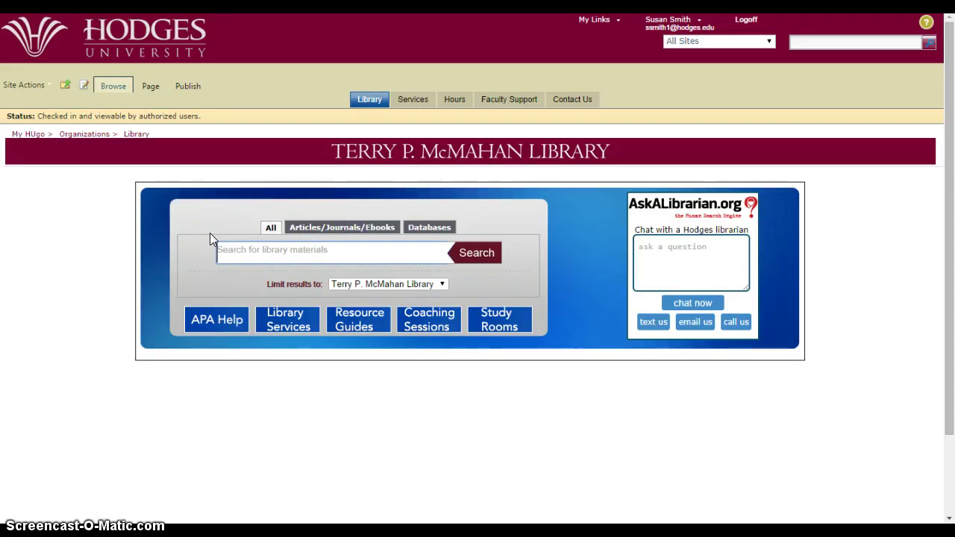
click(432, 226)
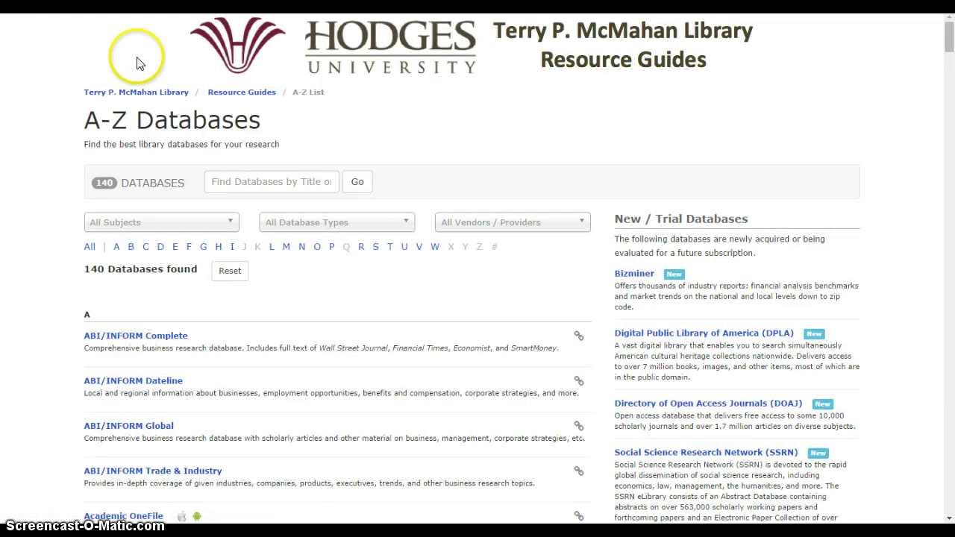
scroll(139, 62, down, 15)
scroll(139, 63, down, 20)
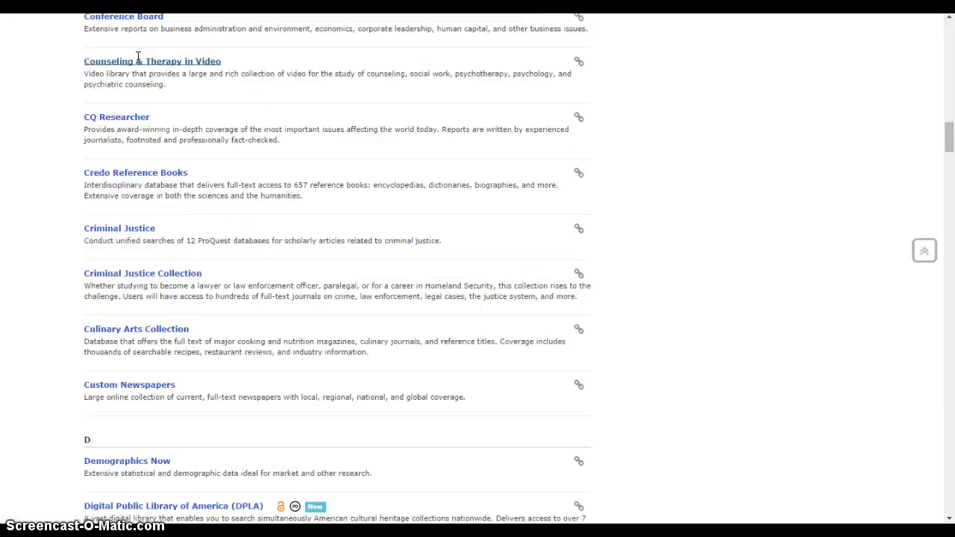
scroll(138, 62, down, 20)
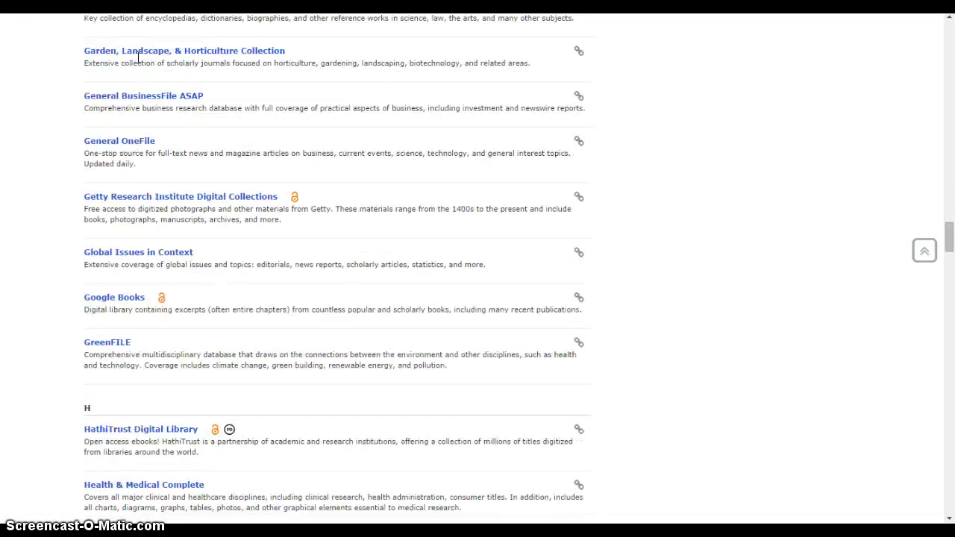
scroll(138, 62, down, 4)
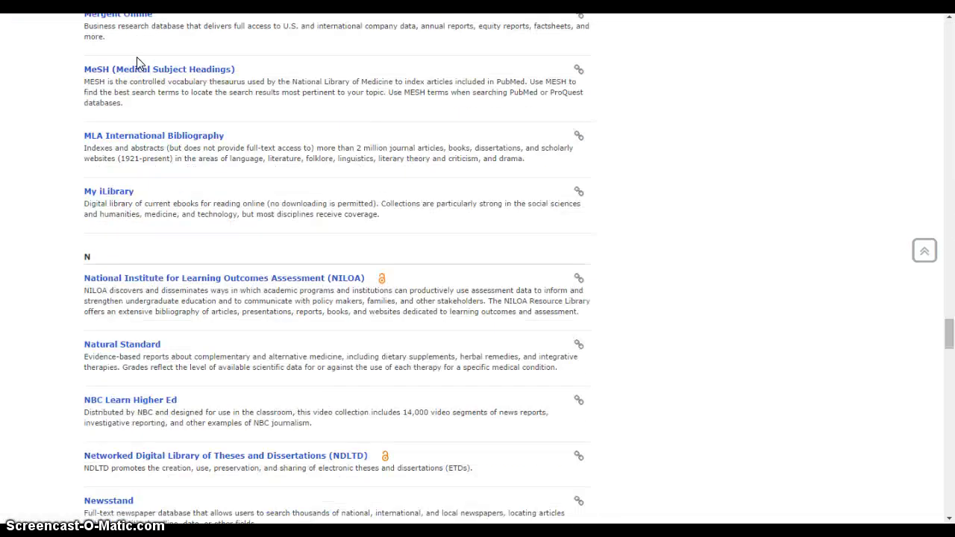
scroll(139, 63, up, 20)
scroll(139, 63, up, 20)
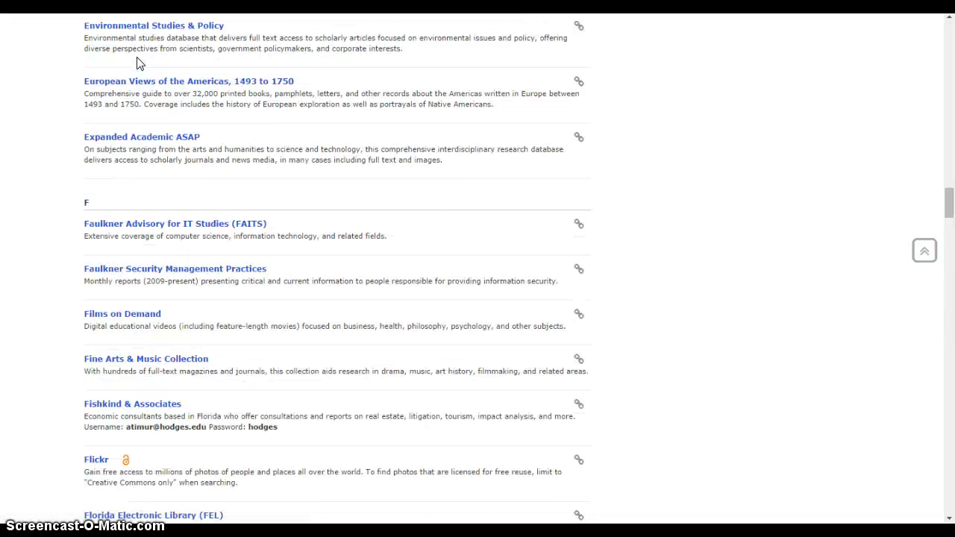
scroll(138, 62, up, 20)
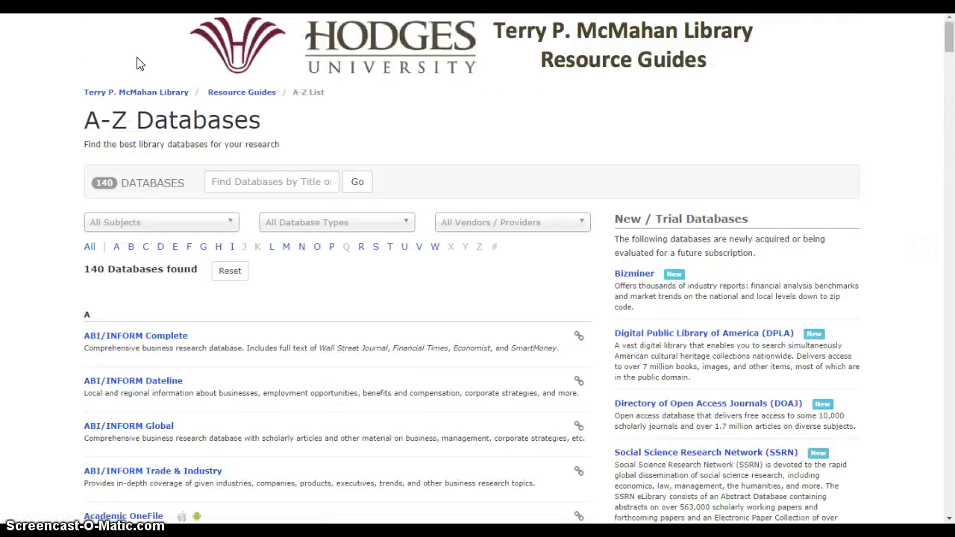
drag(87, 273, 223, 277)
click(181, 297)
scroll(180, 295, down, 3)
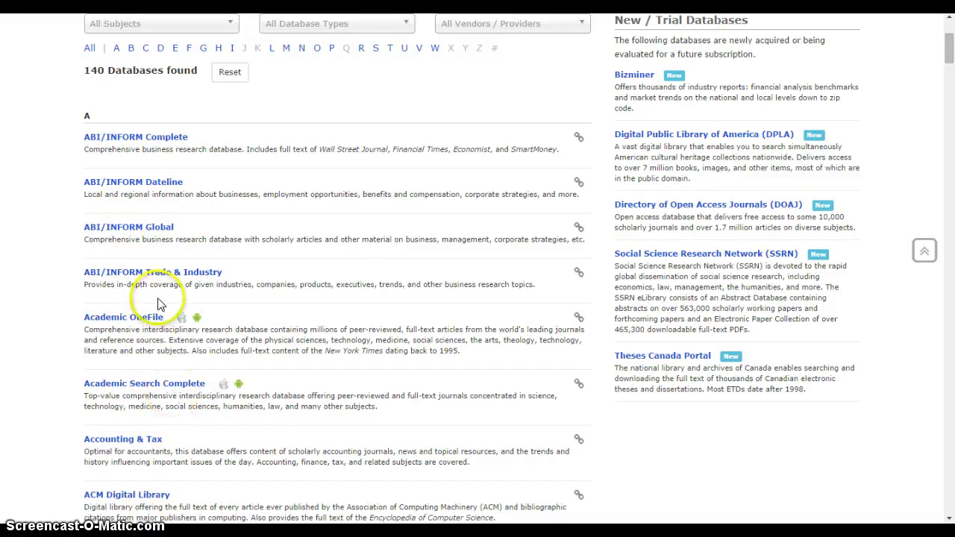
scroll(160, 298, up, 3)
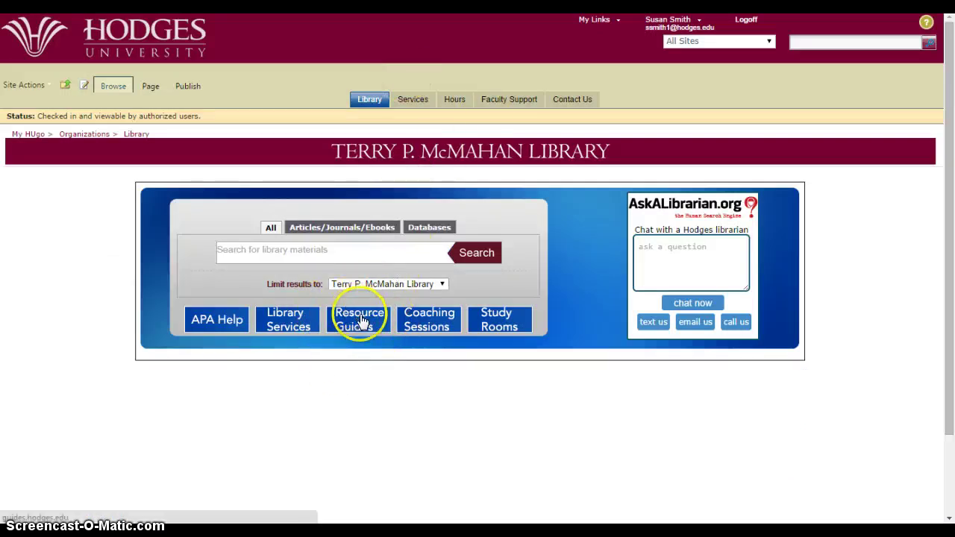
Step: Open Resource Guides and expand Health Sciences to list Allied Health, Health Informatics, Physical Therapist Assistant
click(361, 319)
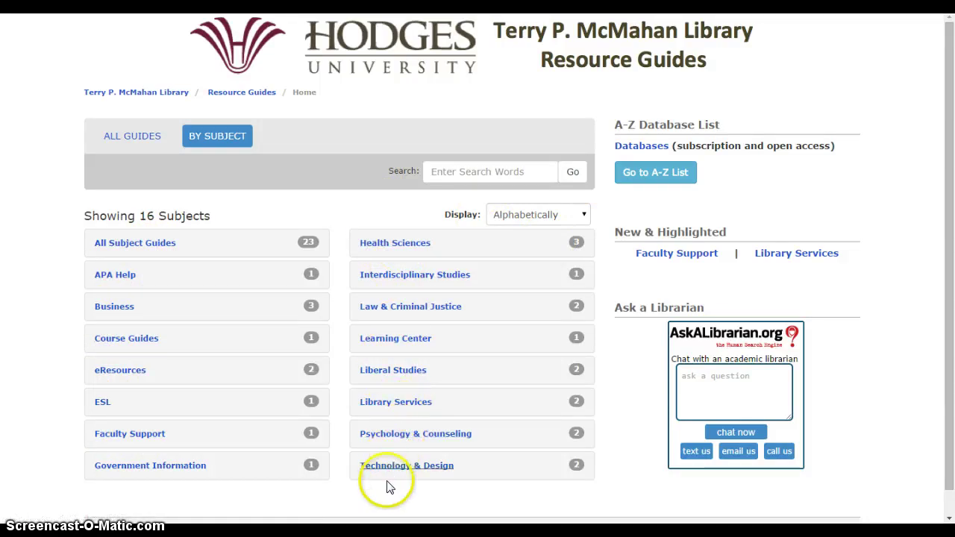
click(381, 250)
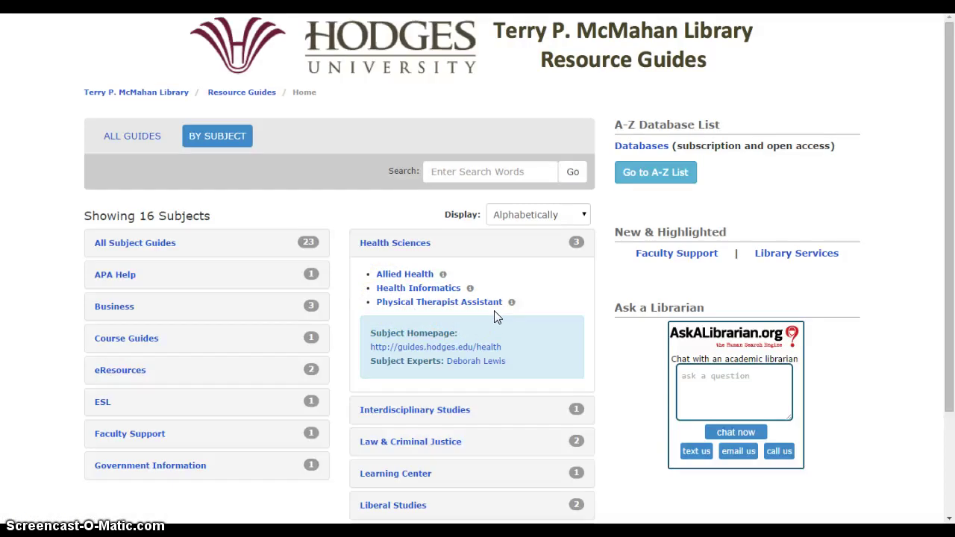
Step: Open the Allied Health guide, review its Helpful Databases page, and point out the guide's tabs
click(408, 276)
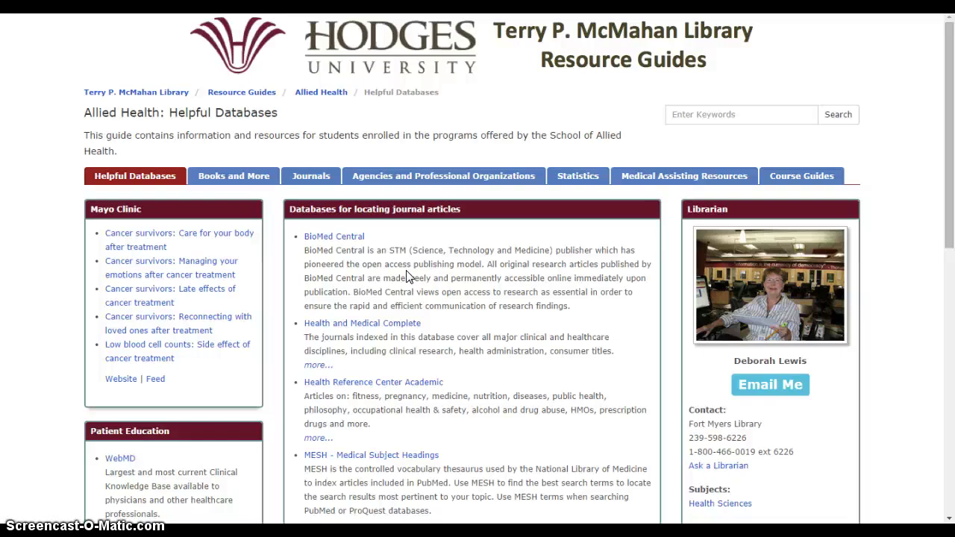
scroll(407, 276, down, 10)
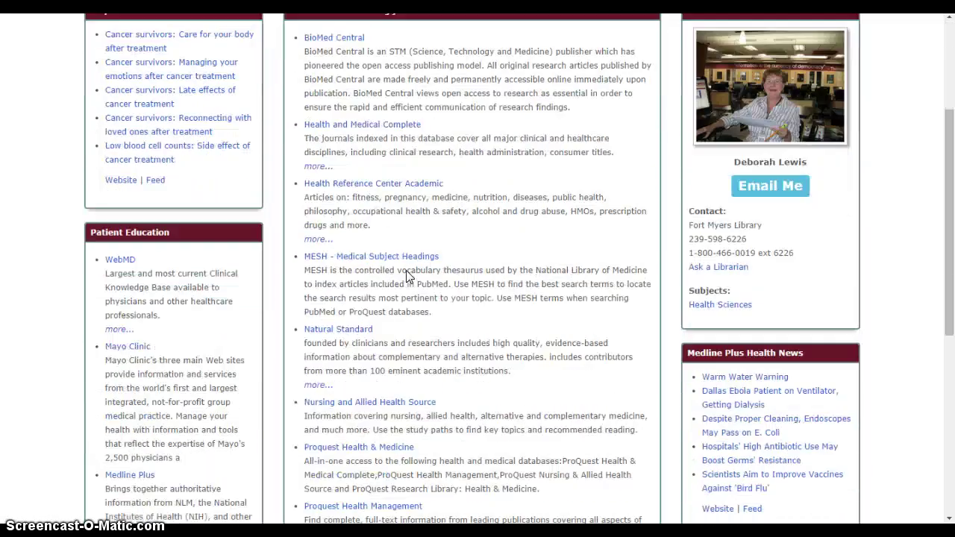
scroll(408, 276, up, 10)
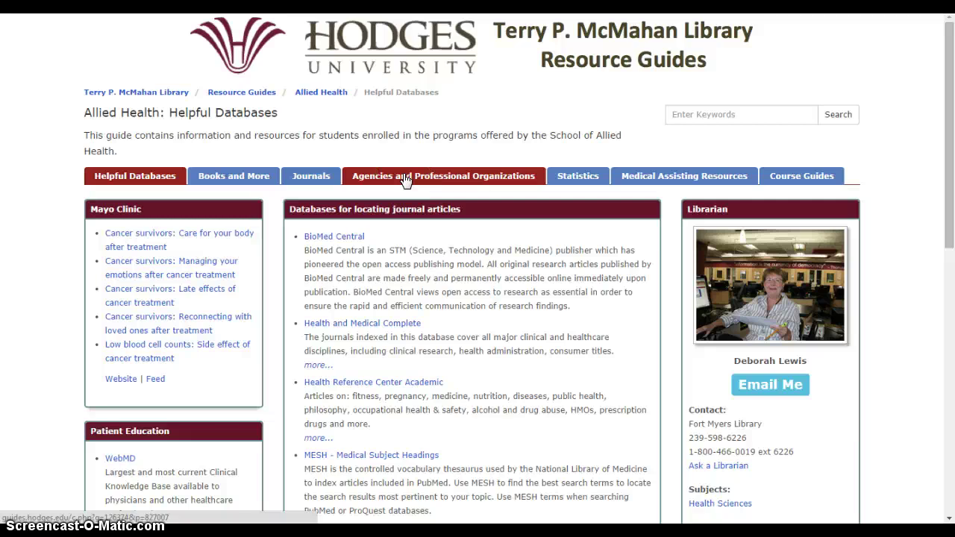
click(578, 186)
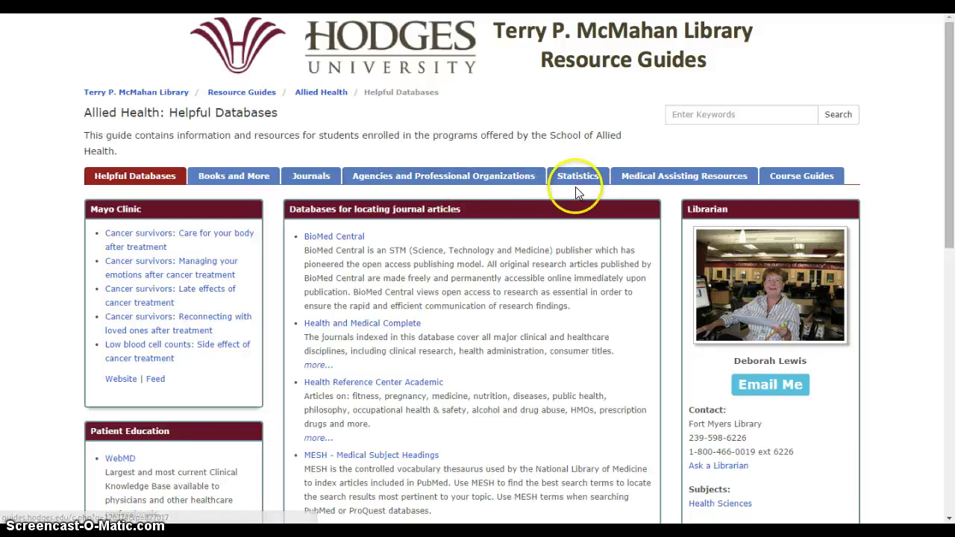
click(657, 179)
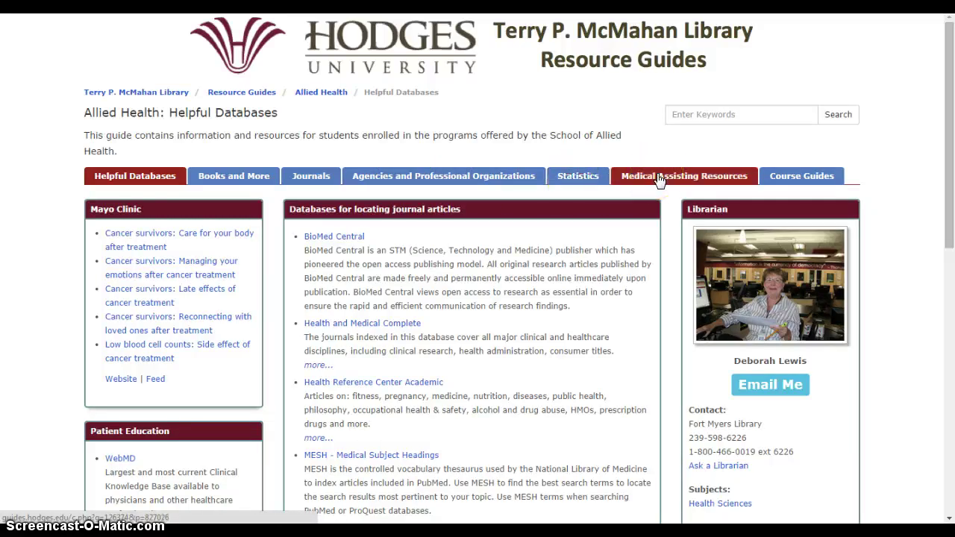
click(795, 179)
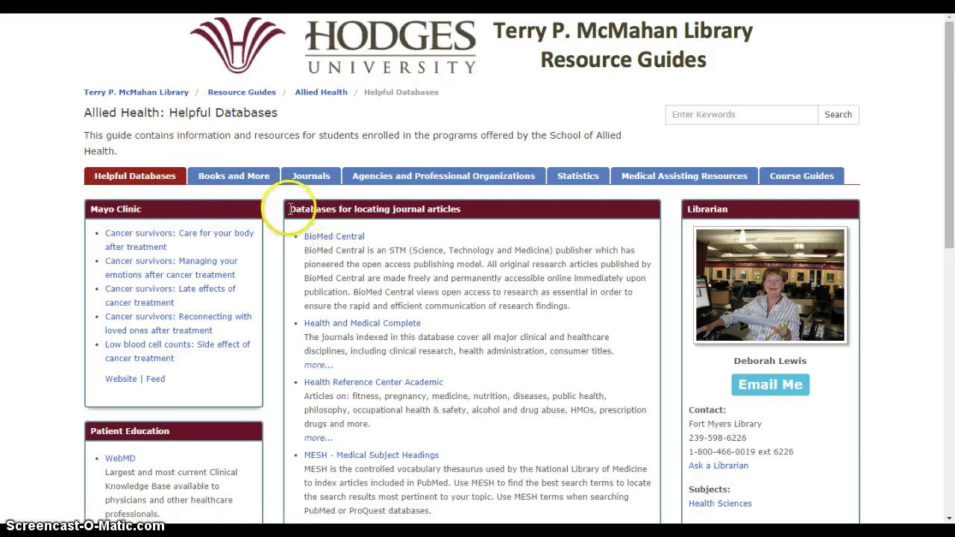
drag(290, 210, 491, 212)
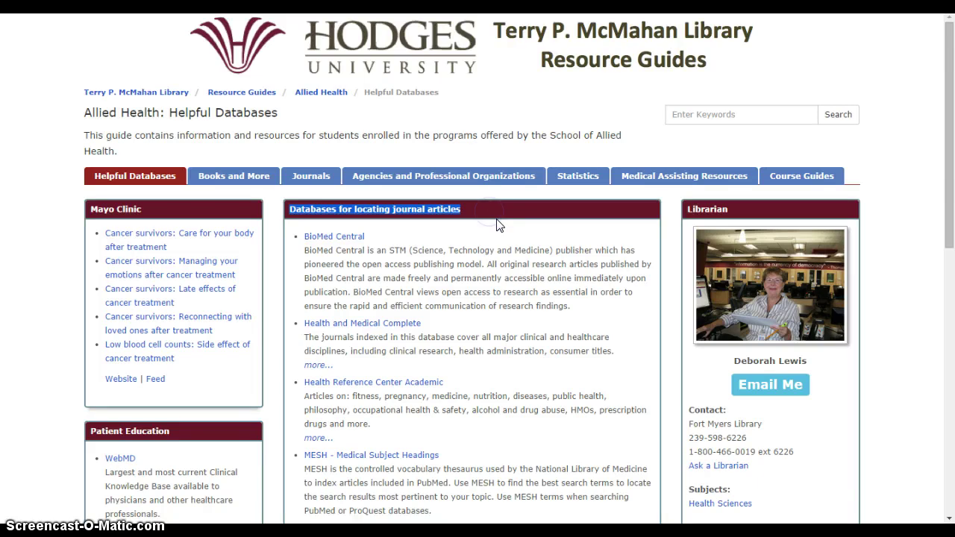
click(497, 219)
scroll(498, 224, down, 3)
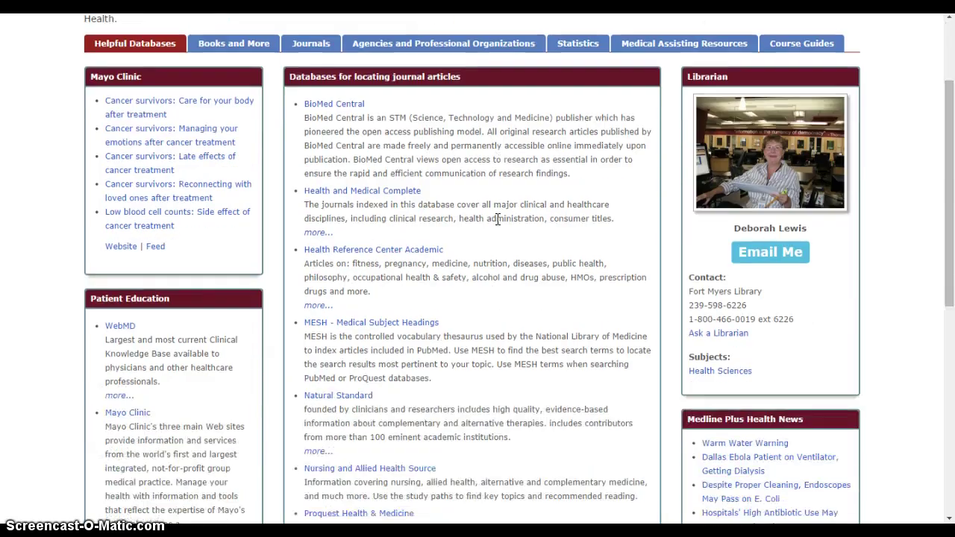
scroll(499, 225, down, 6)
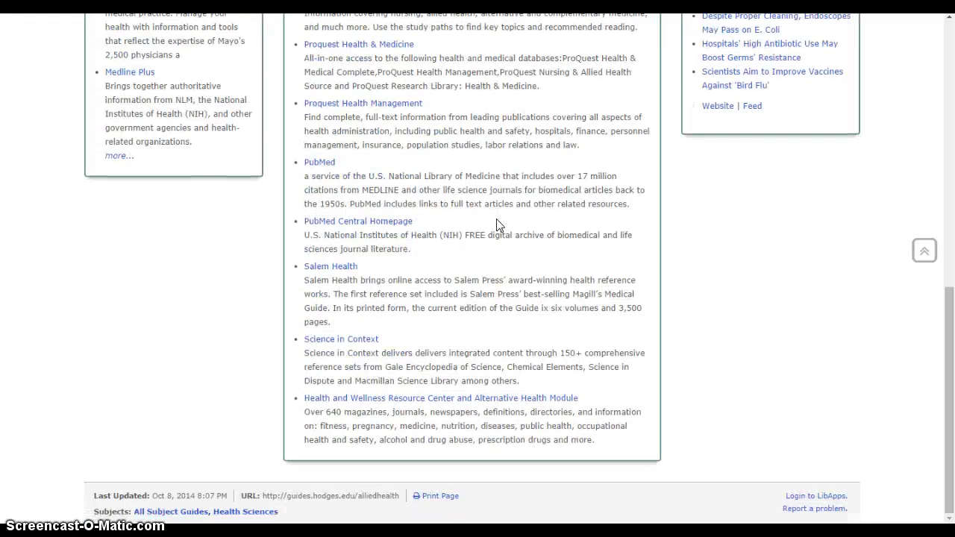
scroll(499, 225, up, 4)
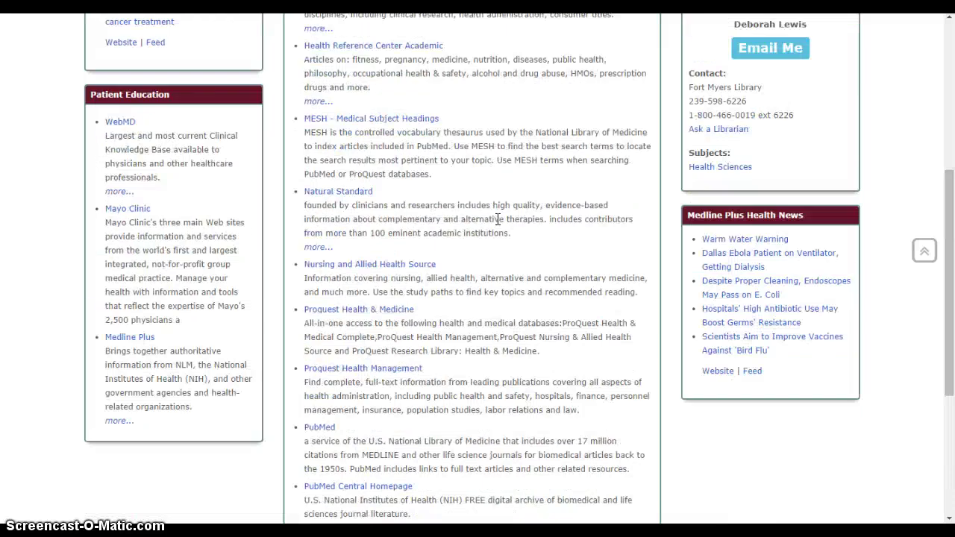
scroll(498, 218, up, 4)
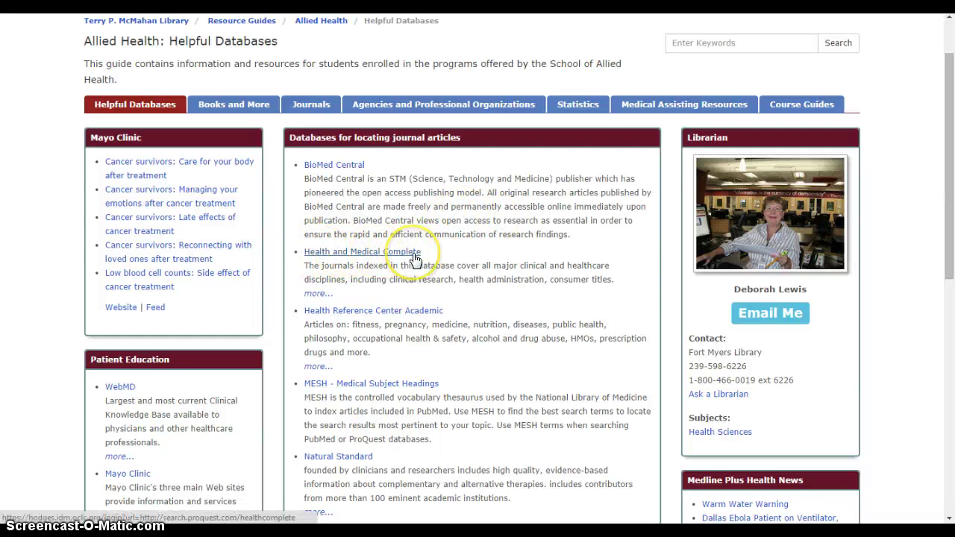
drag(456, 266, 612, 280)
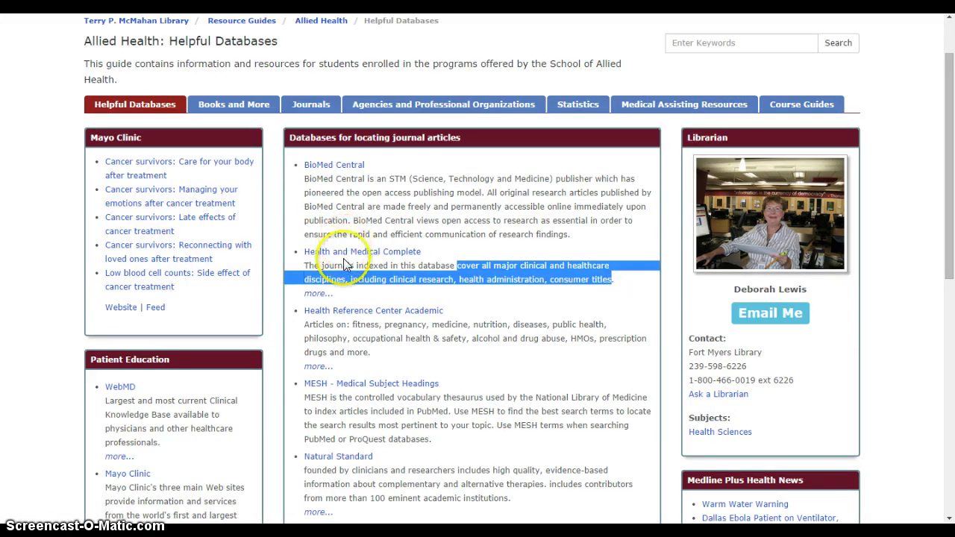
click(446, 251)
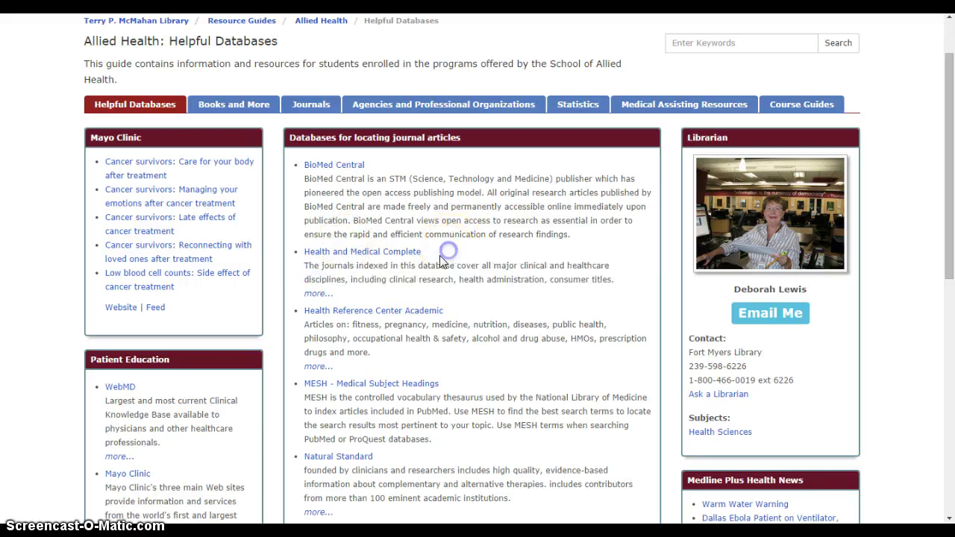
Step: Open Health and Medical Complete's Advanced Search and highlight the Limit to and Full text labels
click(322, 253)
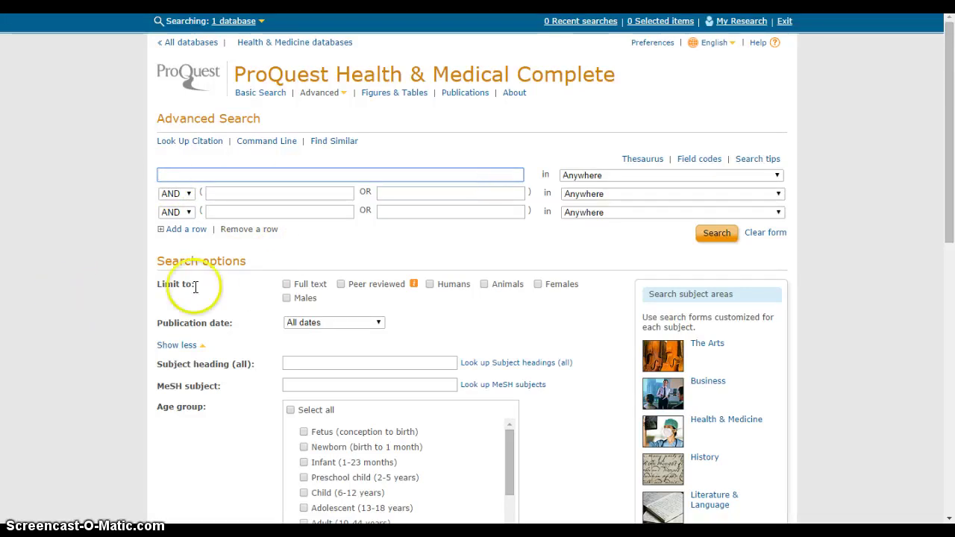
drag(166, 283, 199, 285)
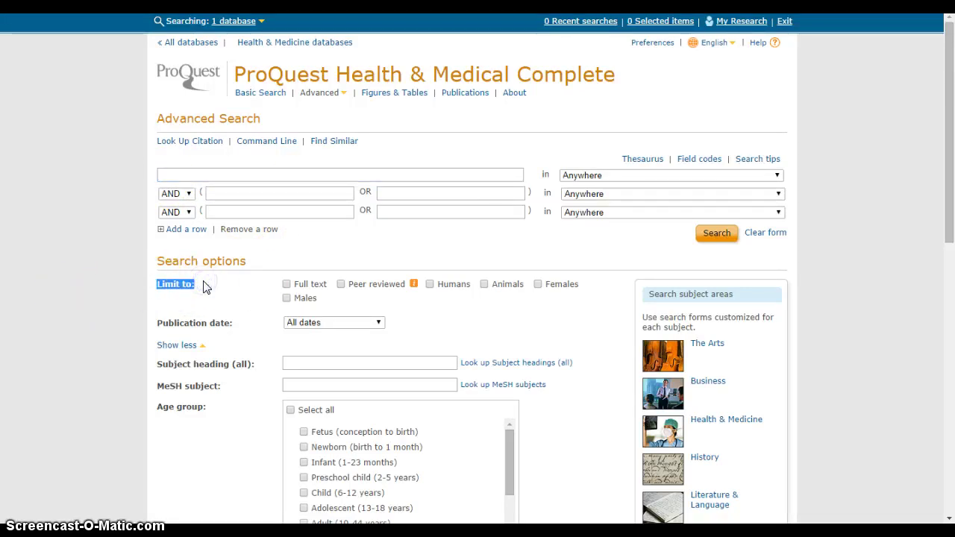
drag(139, 284, 196, 282)
click(218, 292)
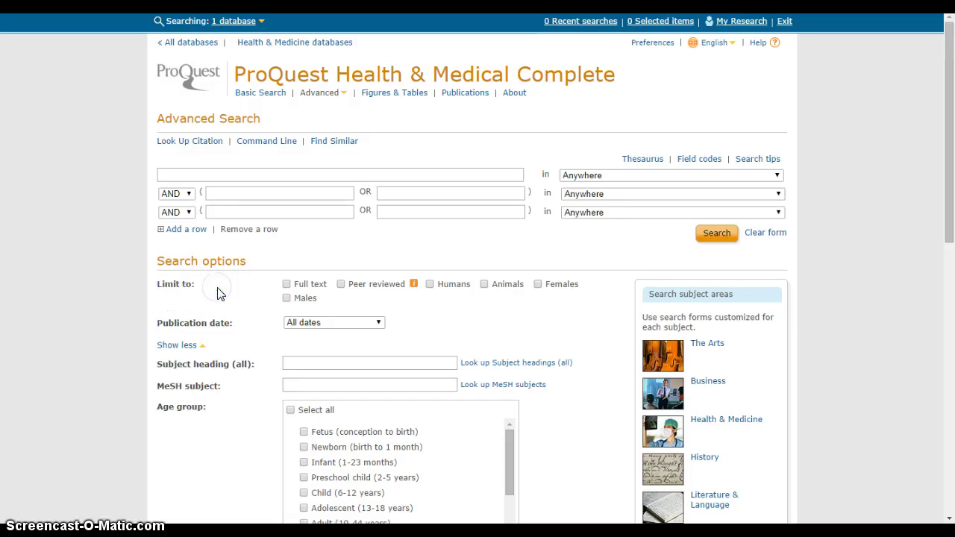
drag(297, 285, 330, 284)
drag(331, 284, 329, 284)
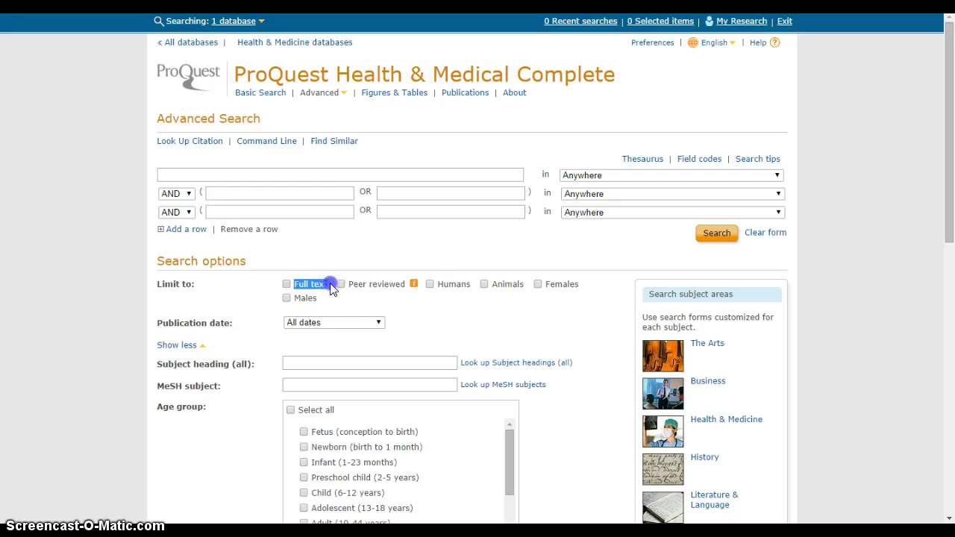
Step: Check the Full text limit, then highlight the Peer reviewed option label
click(287, 284)
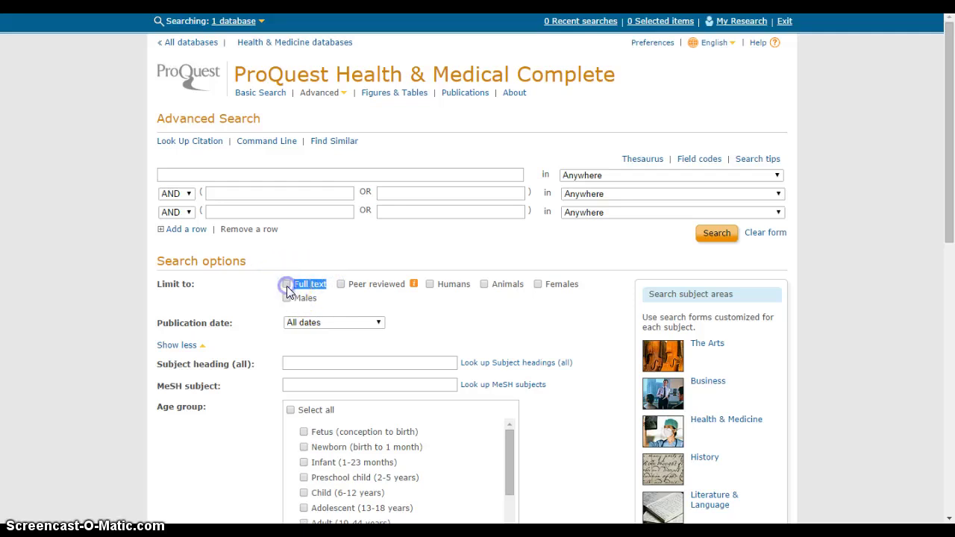
click(212, 297)
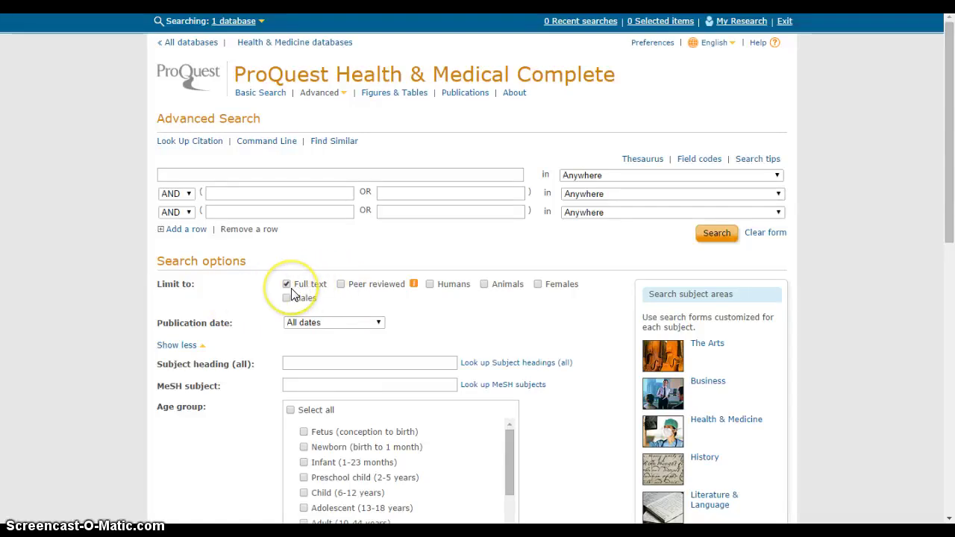
scroll(258, 311, down, 6)
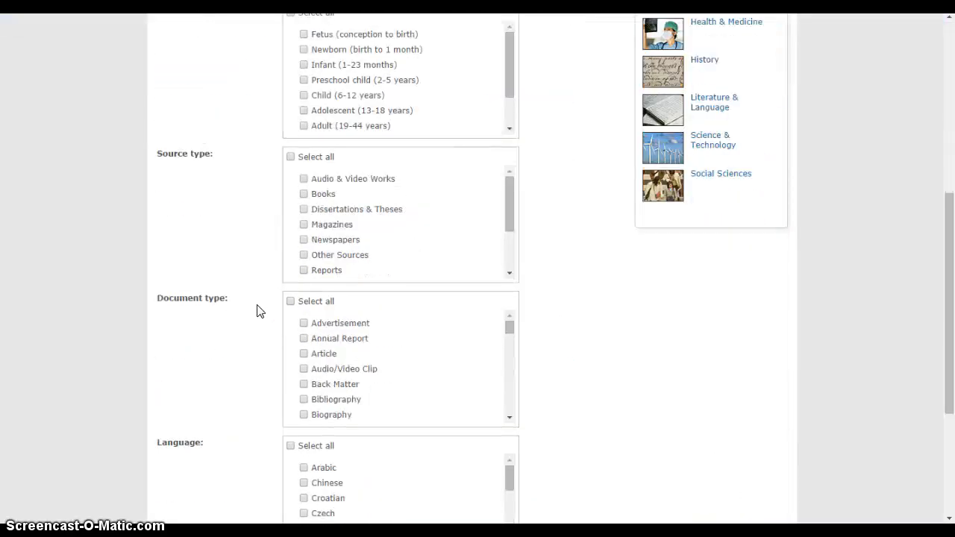
scroll(258, 311, up, 6)
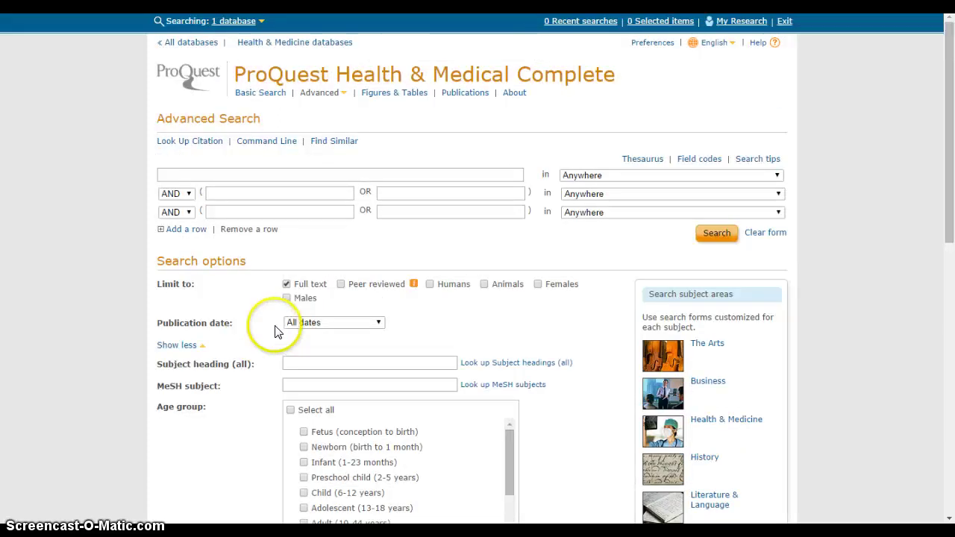
drag(348, 285, 392, 285)
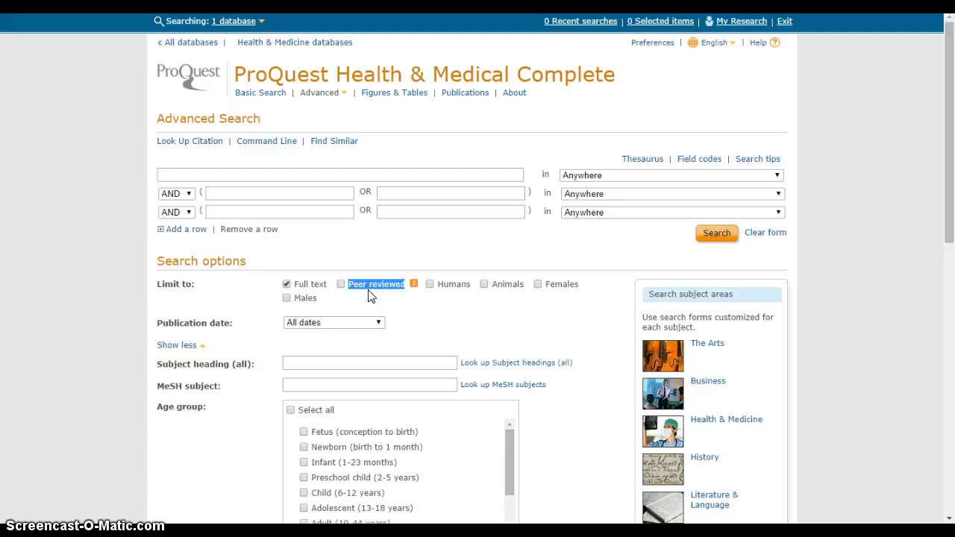
click(371, 296)
click(416, 288)
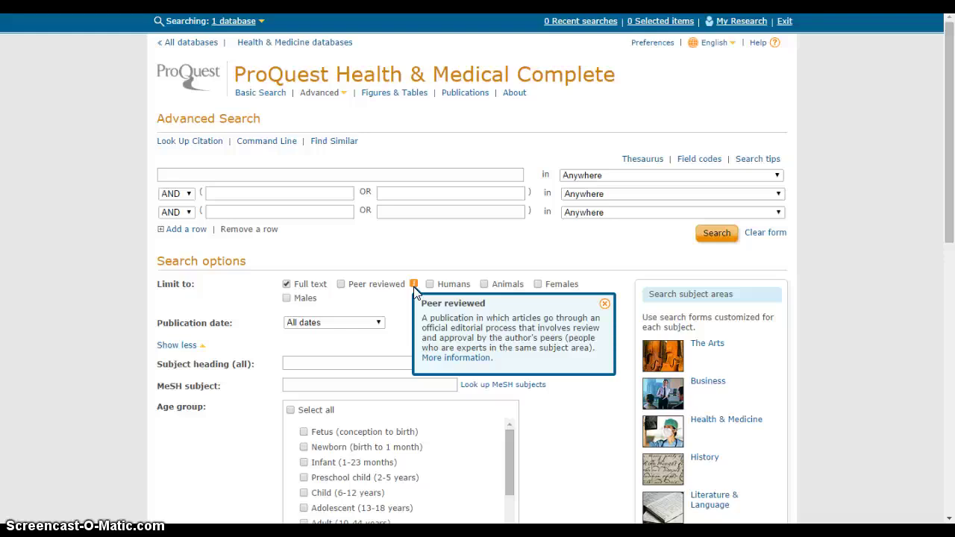
click(405, 293)
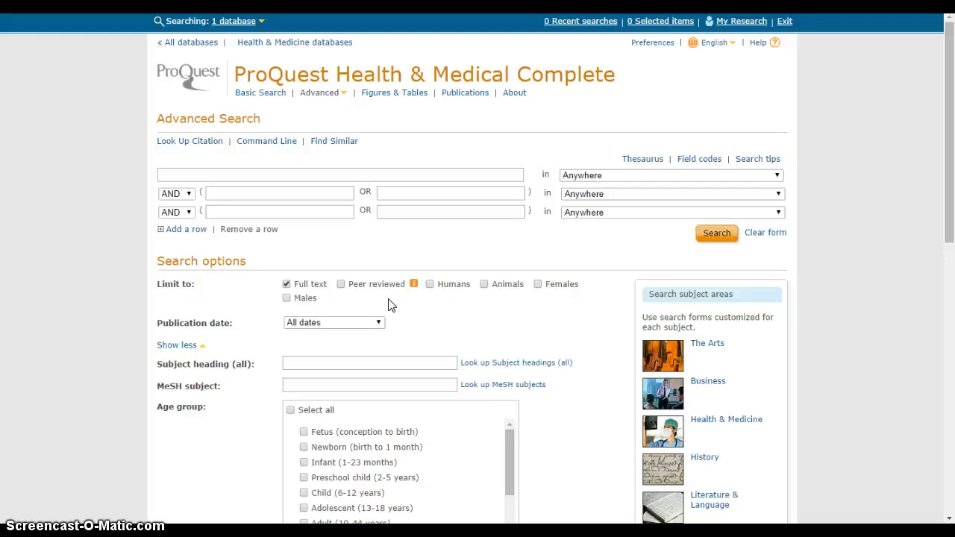
click(392, 305)
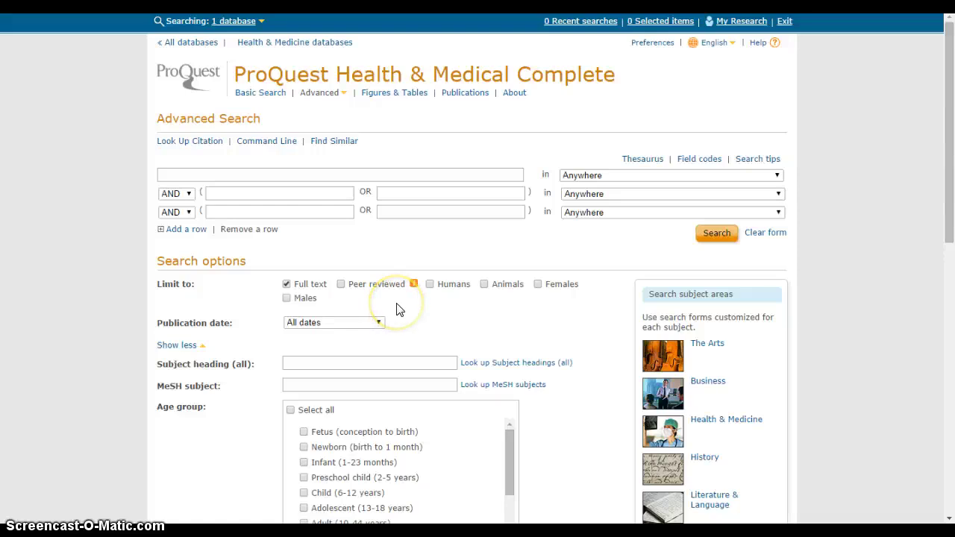